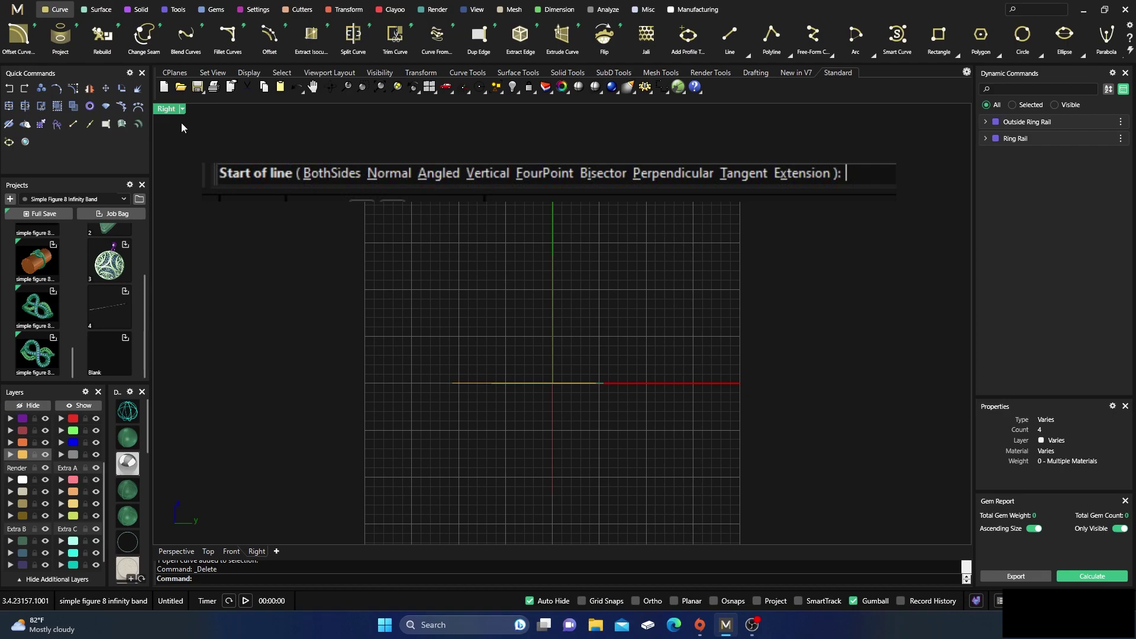
Step: Restore the four-viewport layout from the maximized Right view
double_click(166, 111)
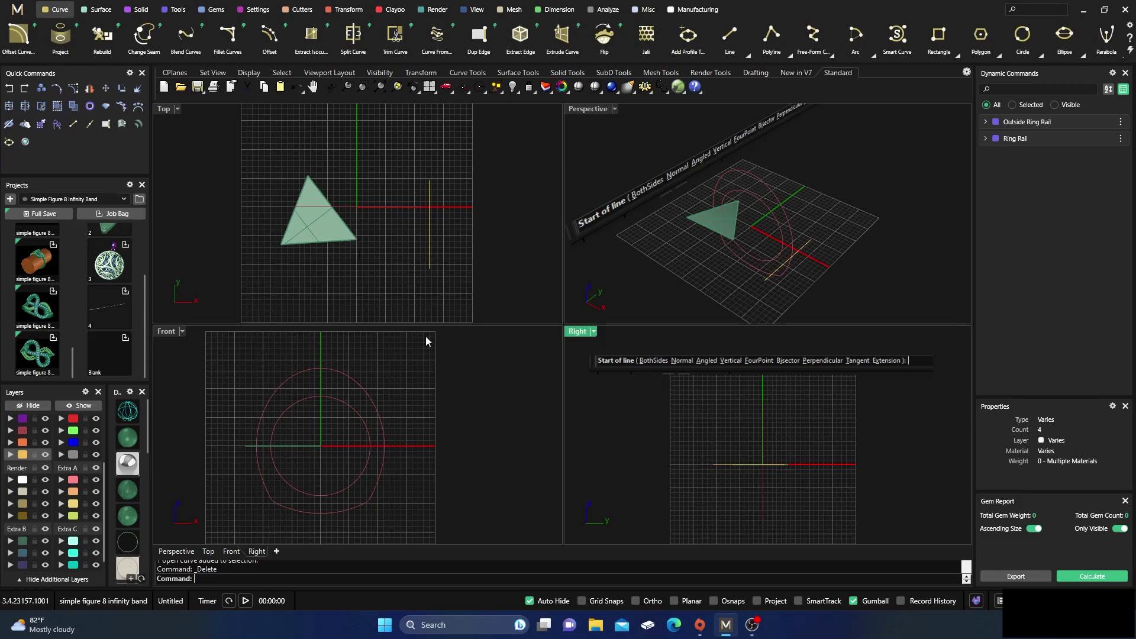
mouse_move(752, 625)
Step: Start an Angled line with Osnaps enabled, ready to pick the base line
click(729, 42)
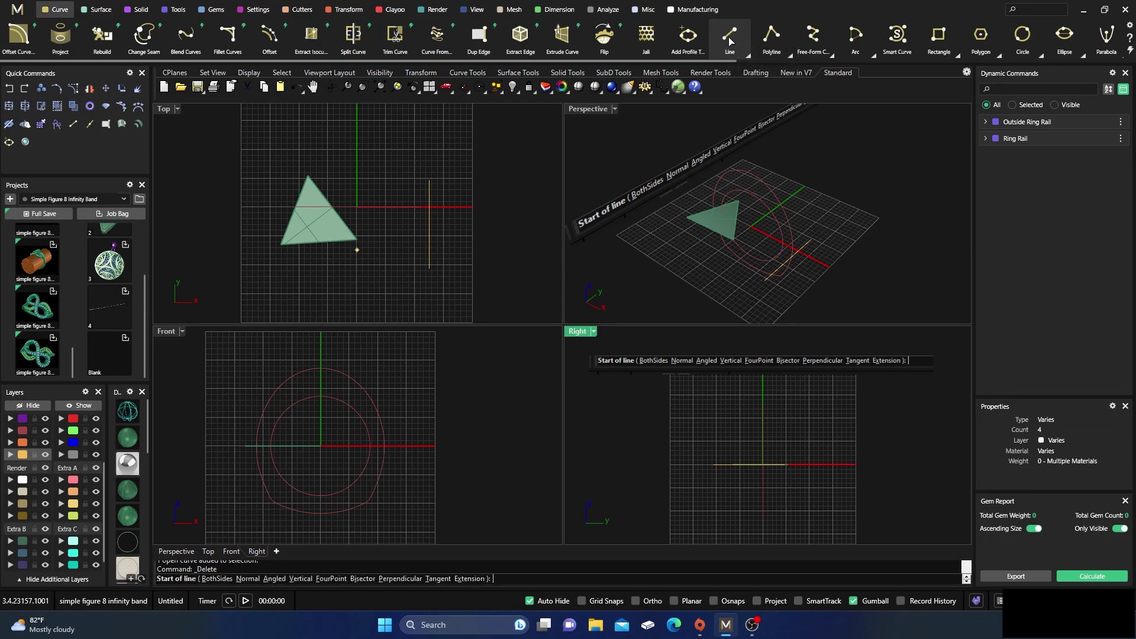
click(276, 579)
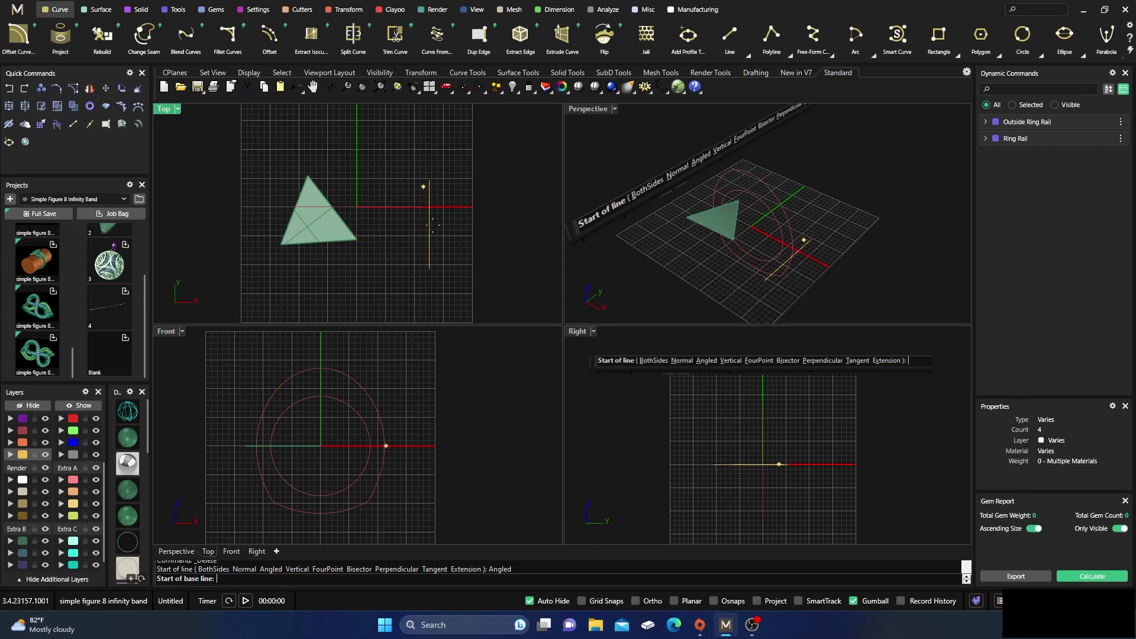
click(714, 600)
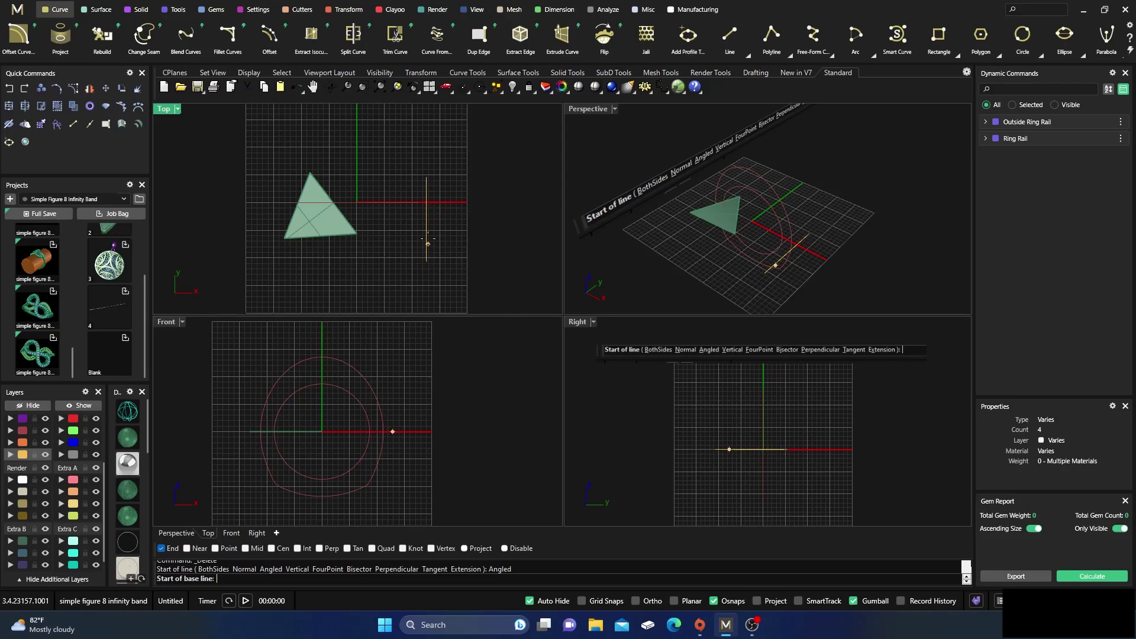
Step: Draw a 60° BothSides angled line based on the yellow vertical line's endpoints
click(426, 177)
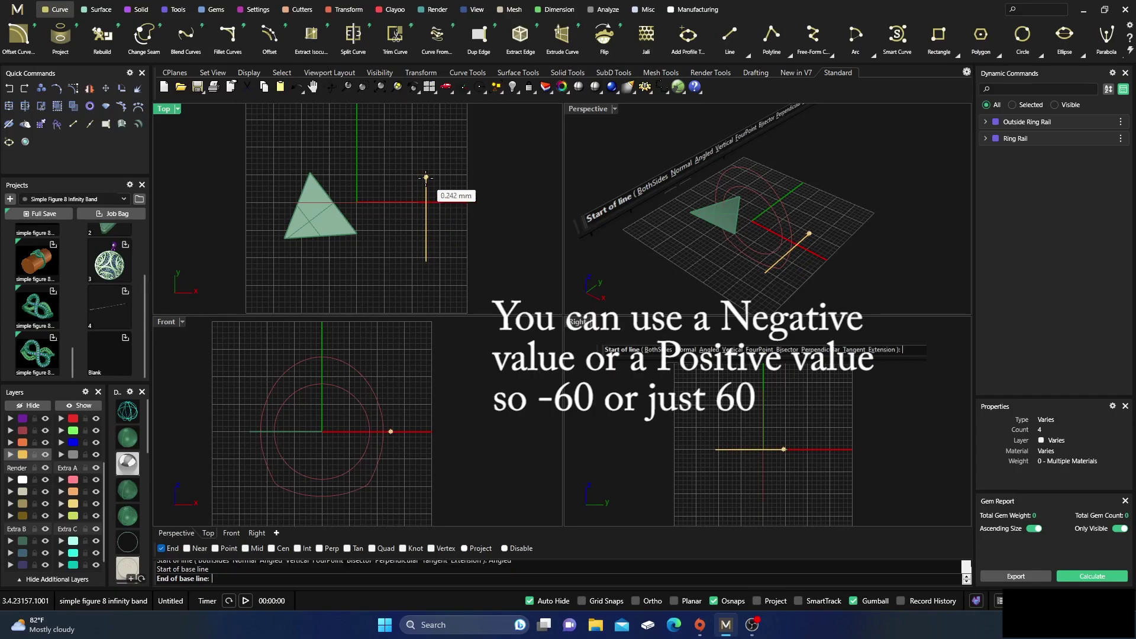
click(427, 261)
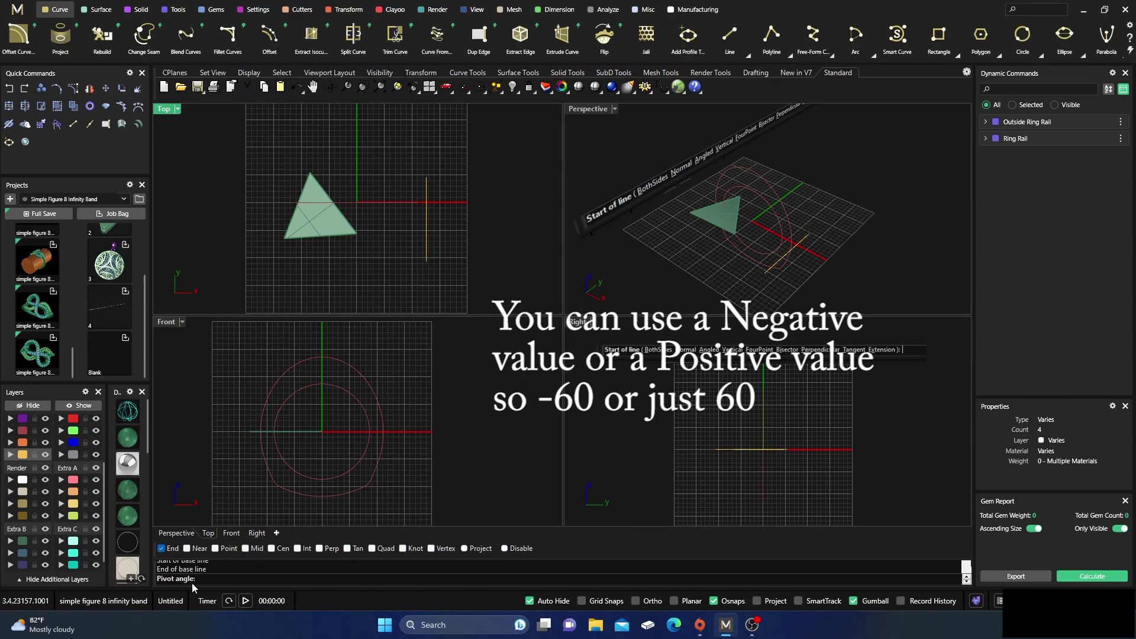
text(60)
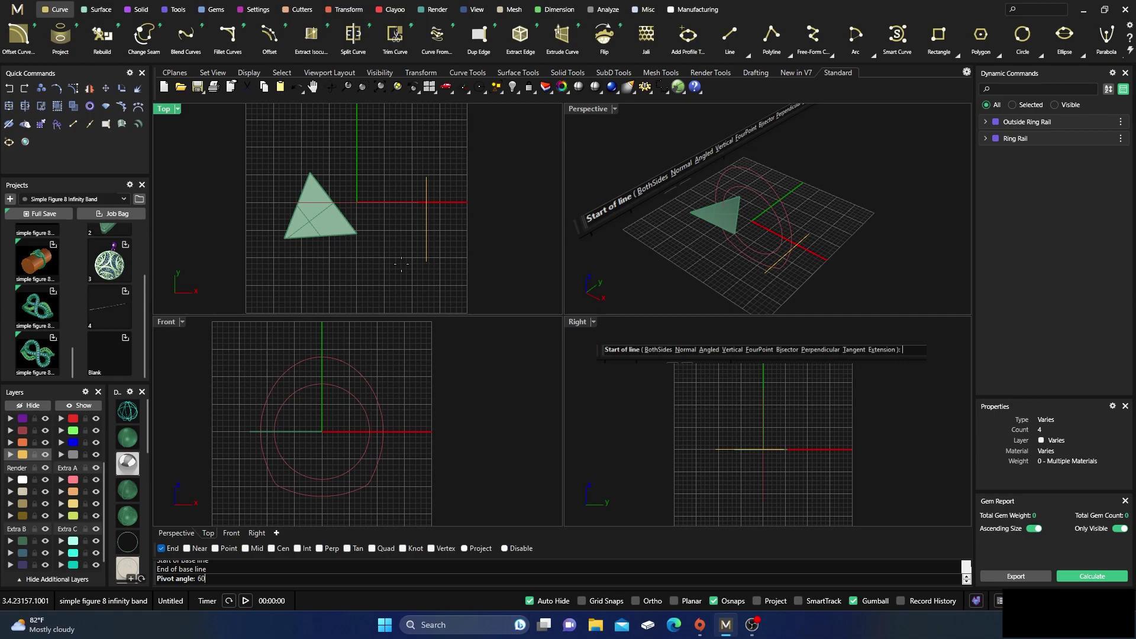
key(Return)
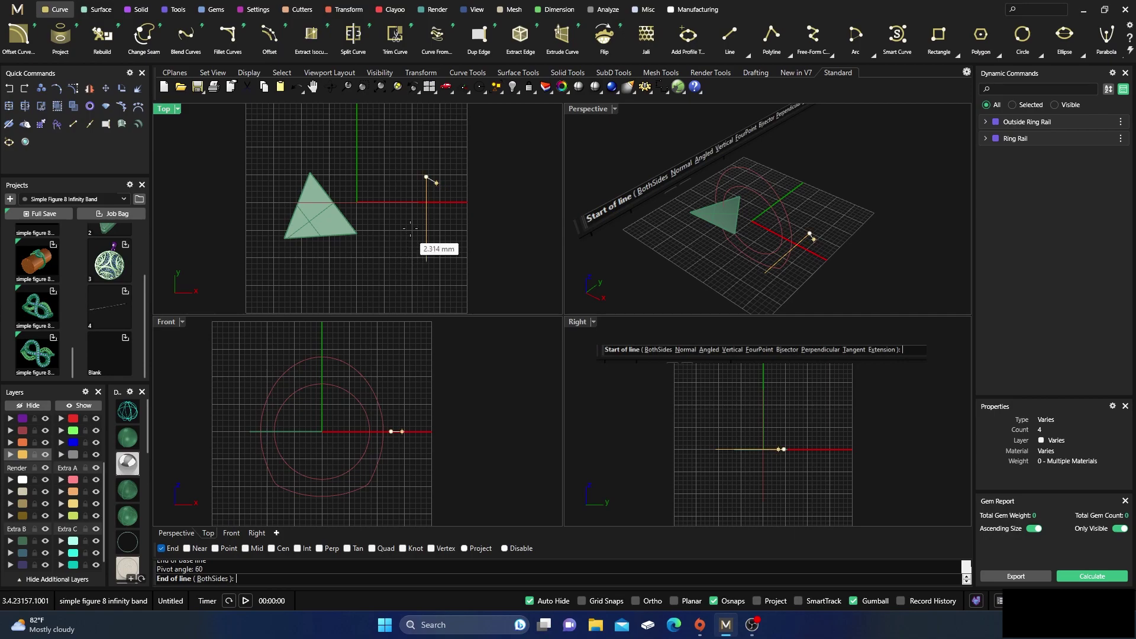
click(211, 579)
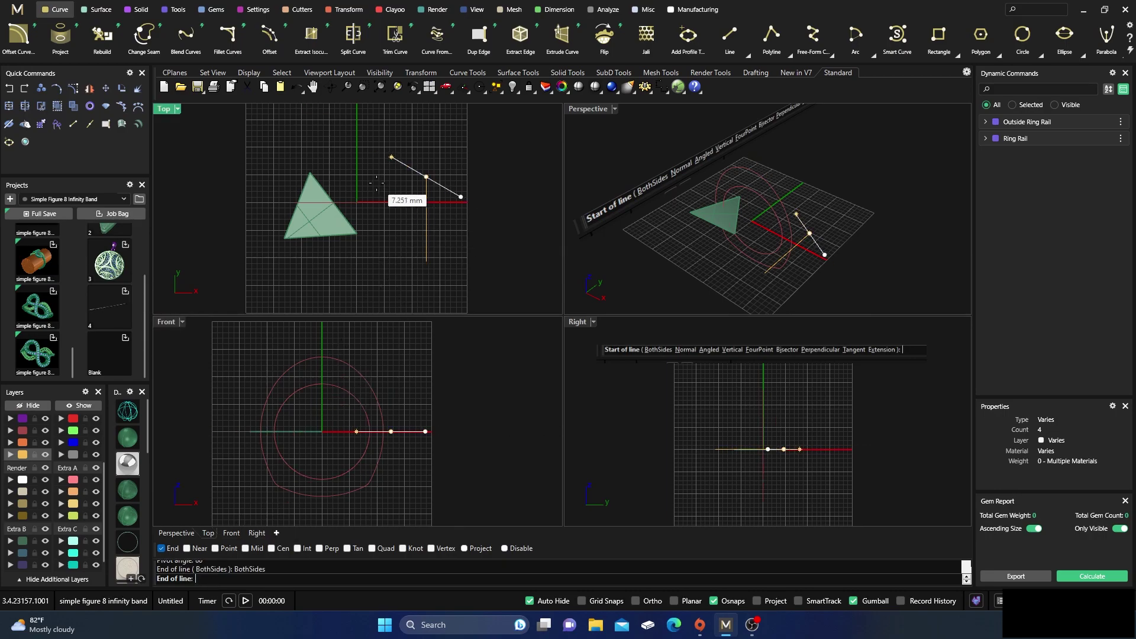
click(475, 207)
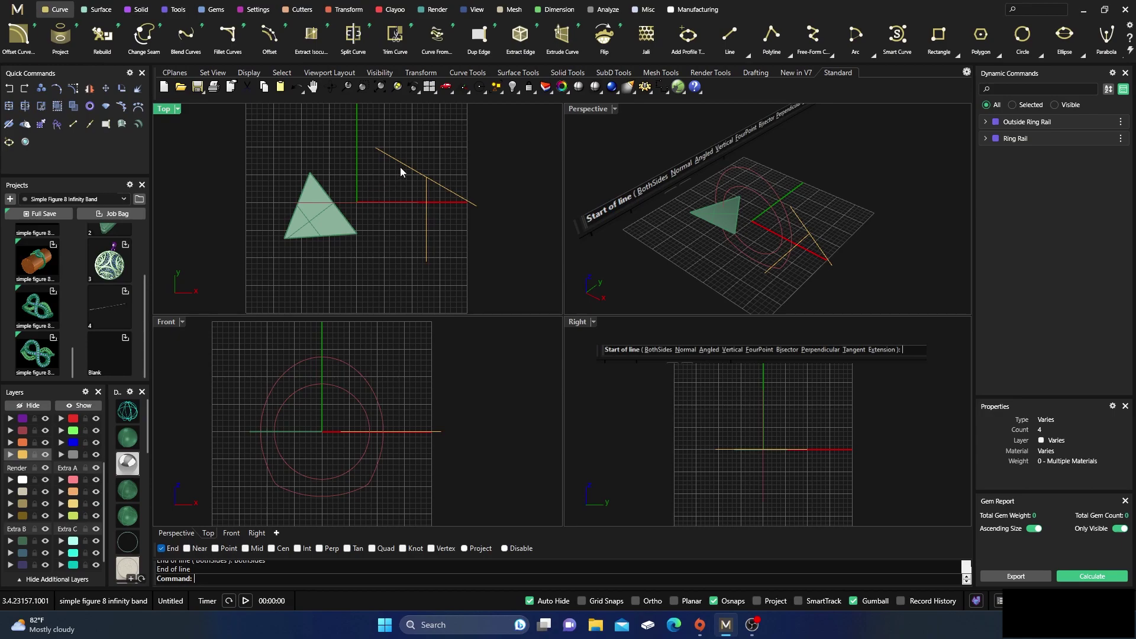
Step: Draw a 90° BothSides line through the triangle's apex, based on its left edge
click(747, 54)
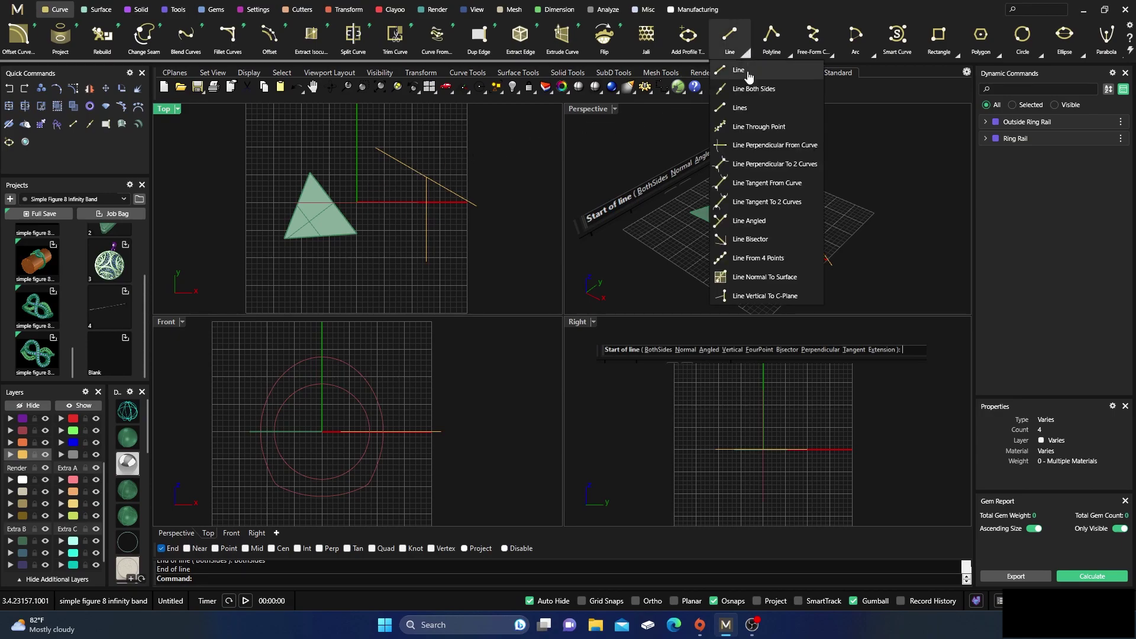
click(748, 222)
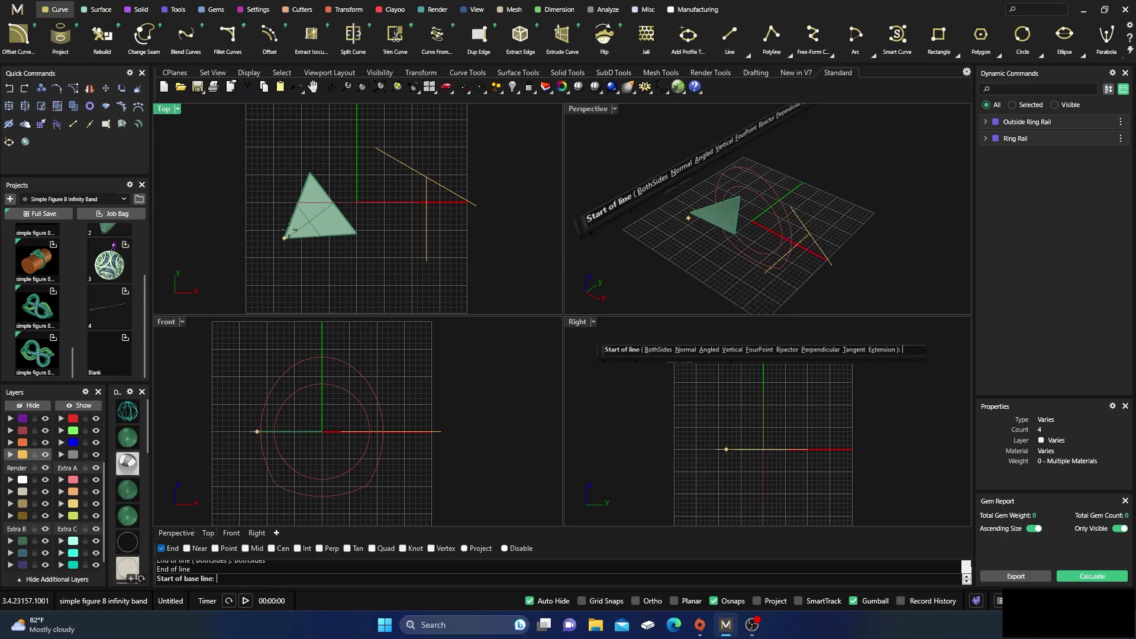
click(311, 173)
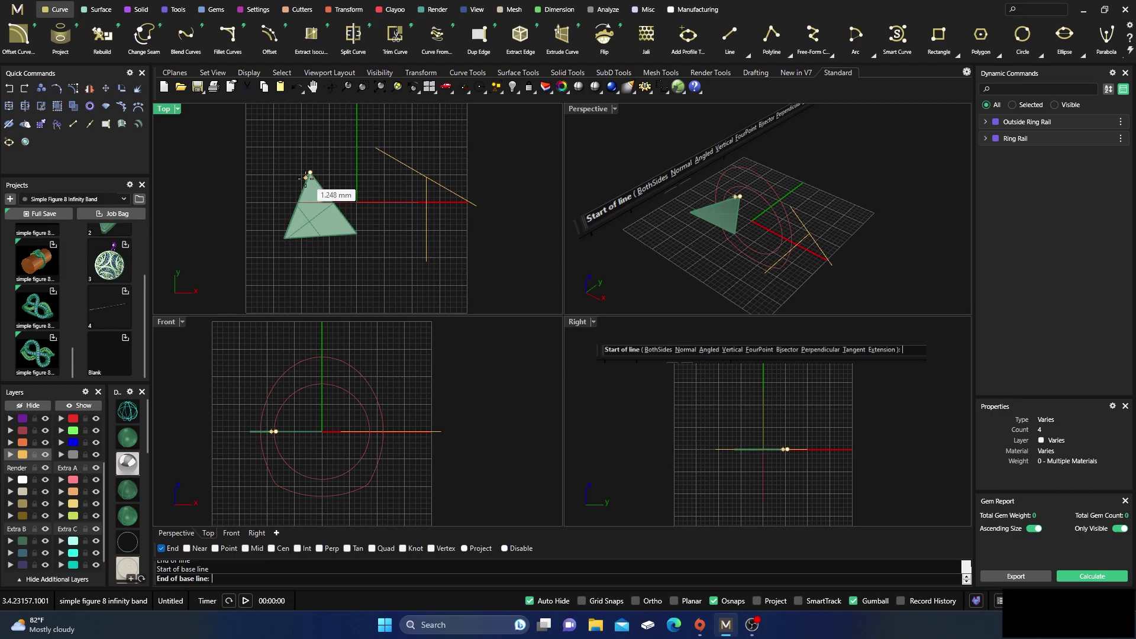
click(284, 238)
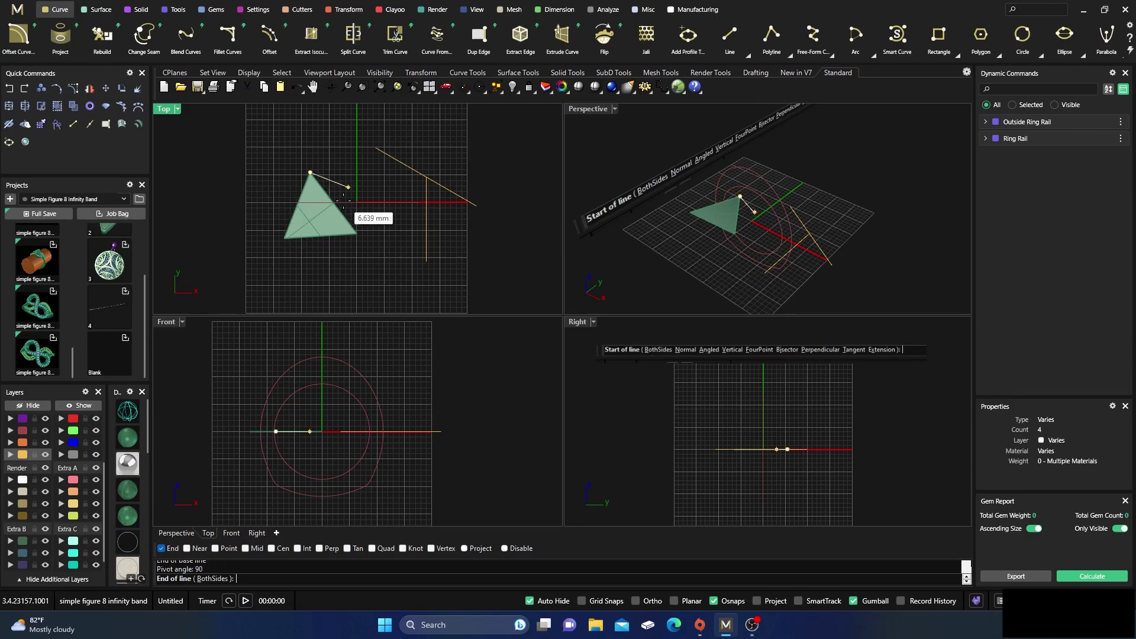
click(311, 173)
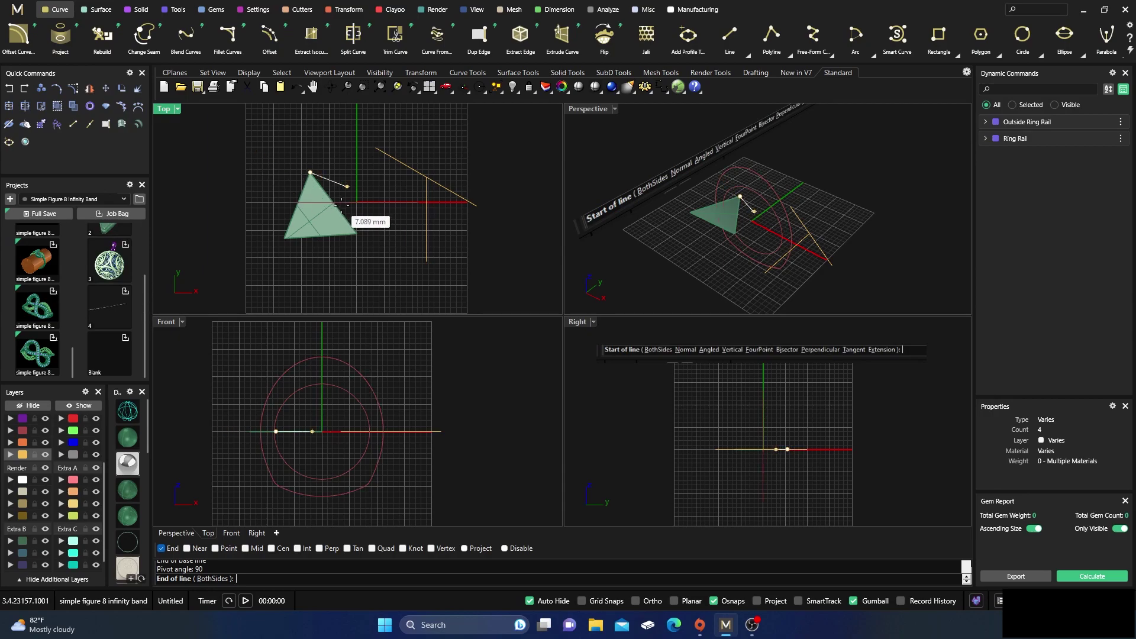
click(215, 579)
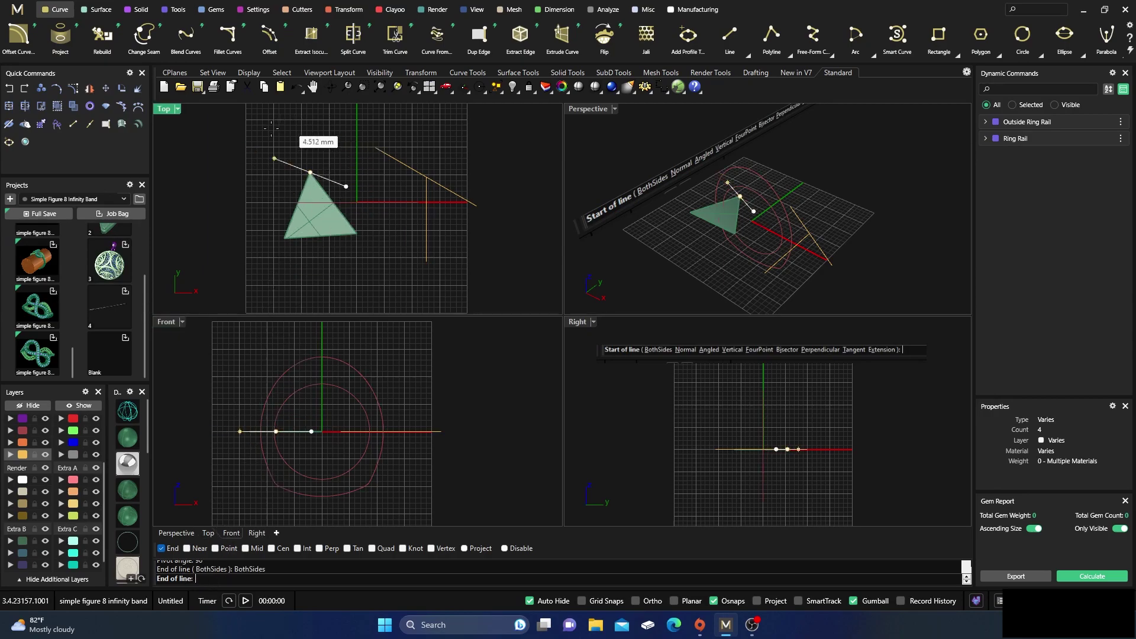
click(251, 149)
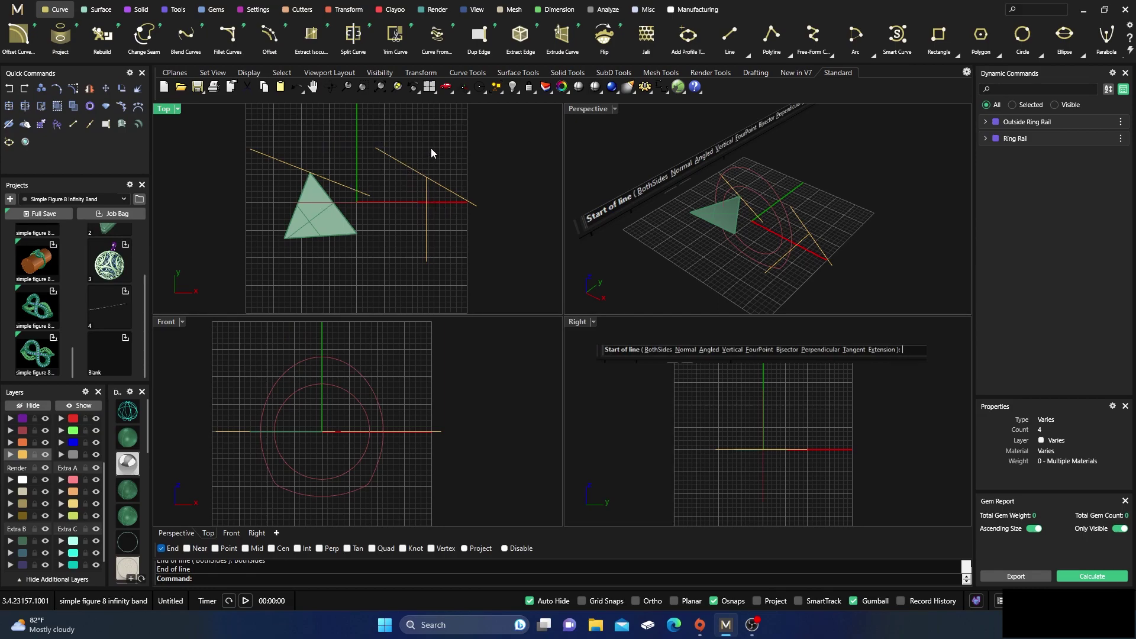
Step: Draw a 45° angled line from the slanted line's end to the intersection near the triangle
click(738, 46)
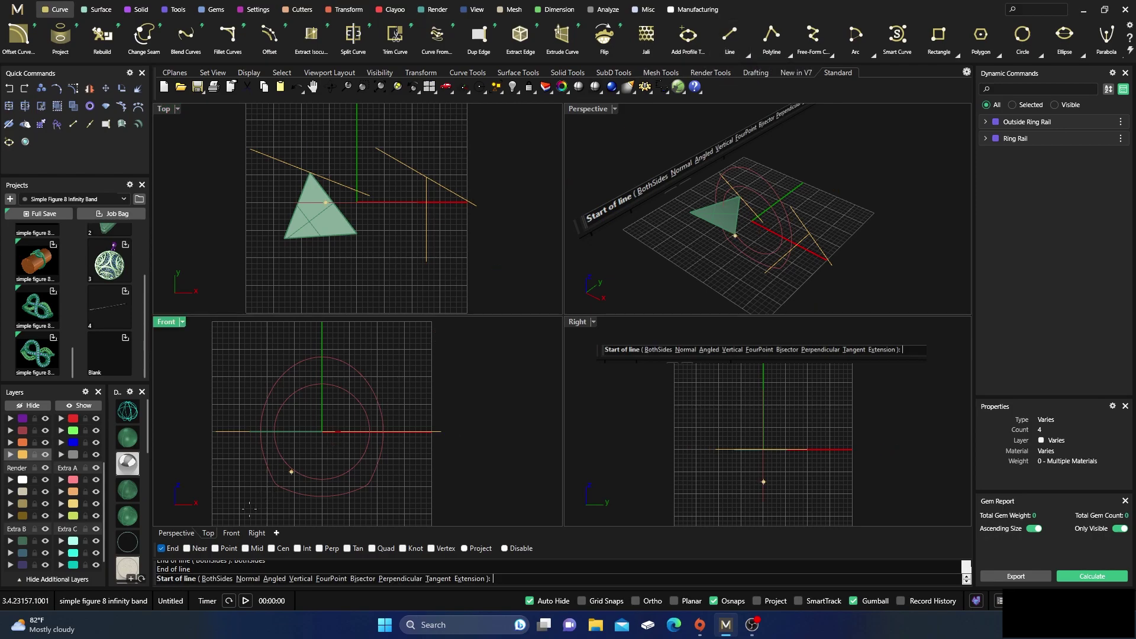
click(271, 578)
click(376, 147)
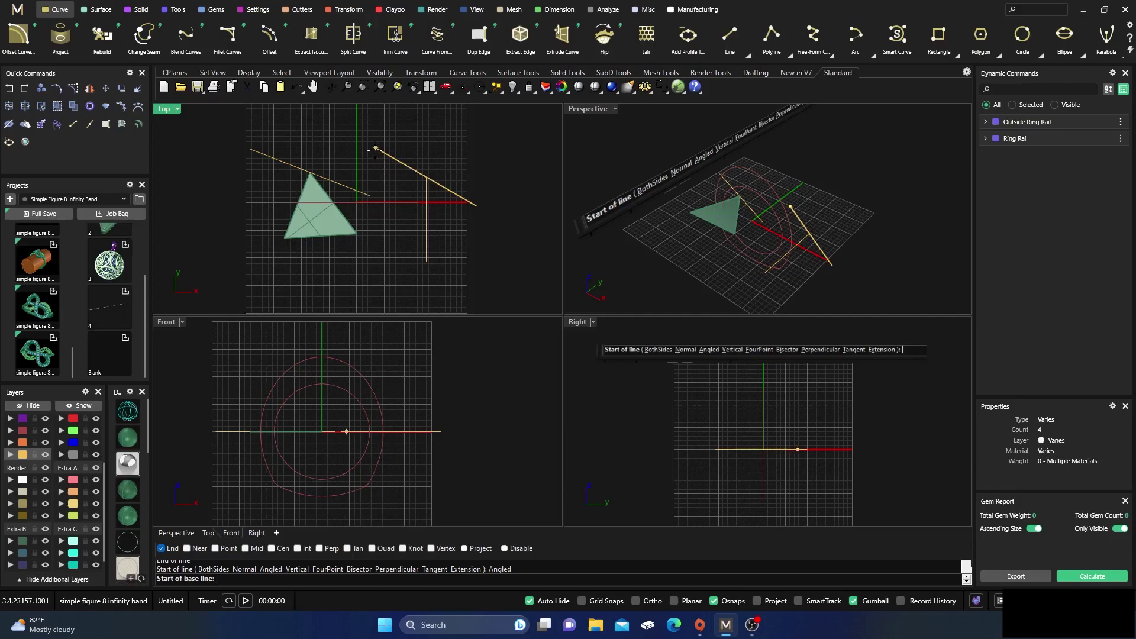
click(476, 208)
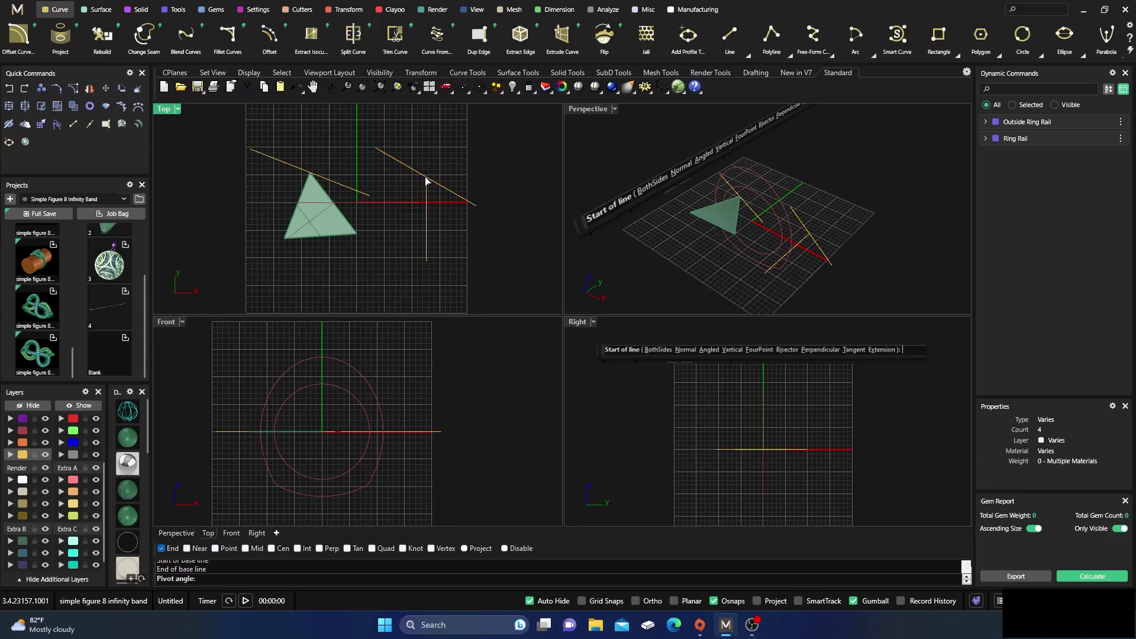
text(45)
key(Return)
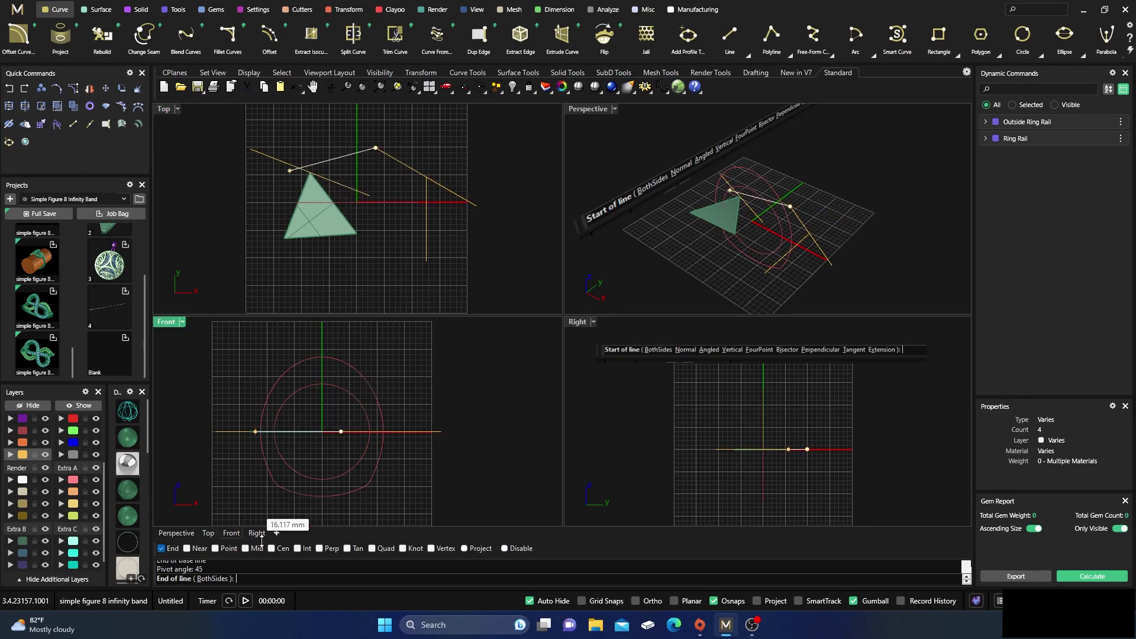
click(188, 550)
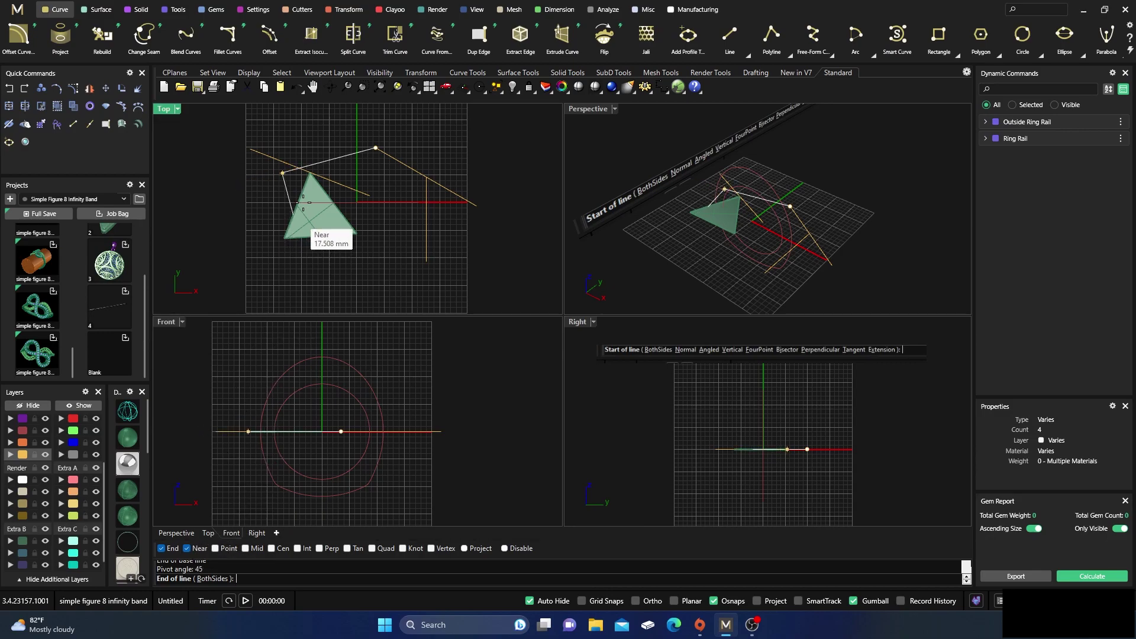
click(299, 168)
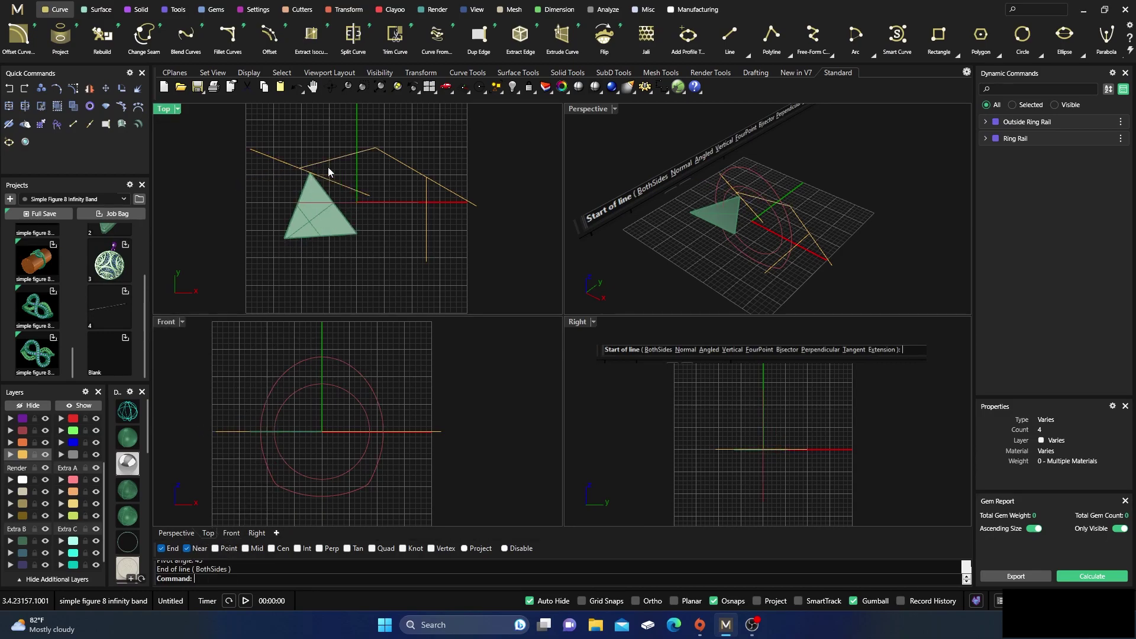
scroll(385, 232, down, 4)
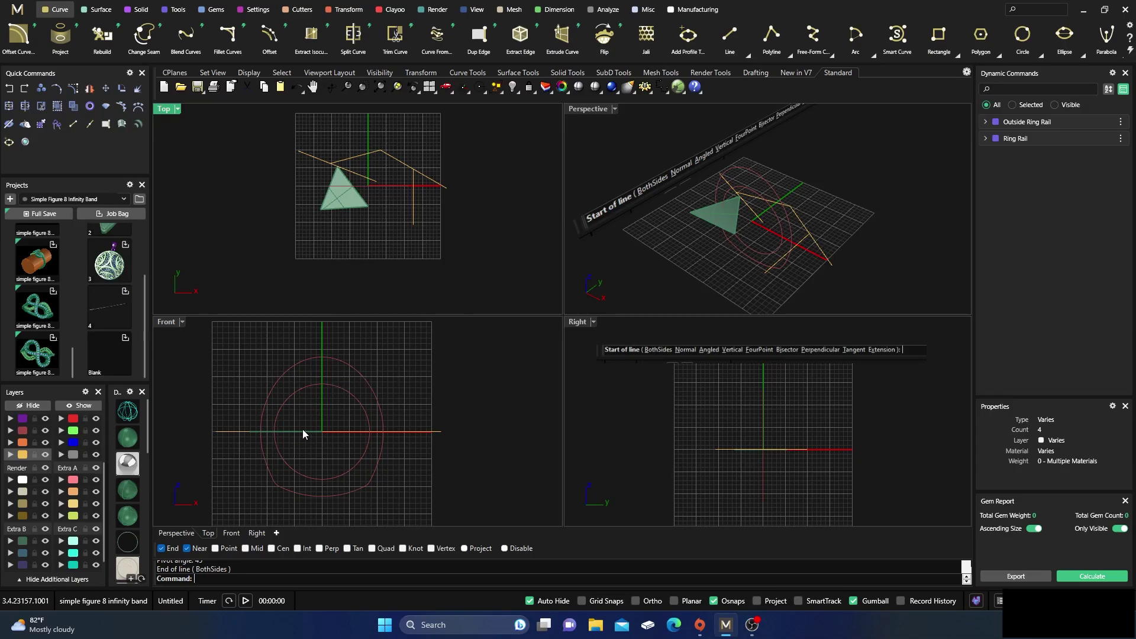
Step: In Front view, draw a vertical line from the origin straight up above the ring rails
right_drag(303, 428, 364, 390)
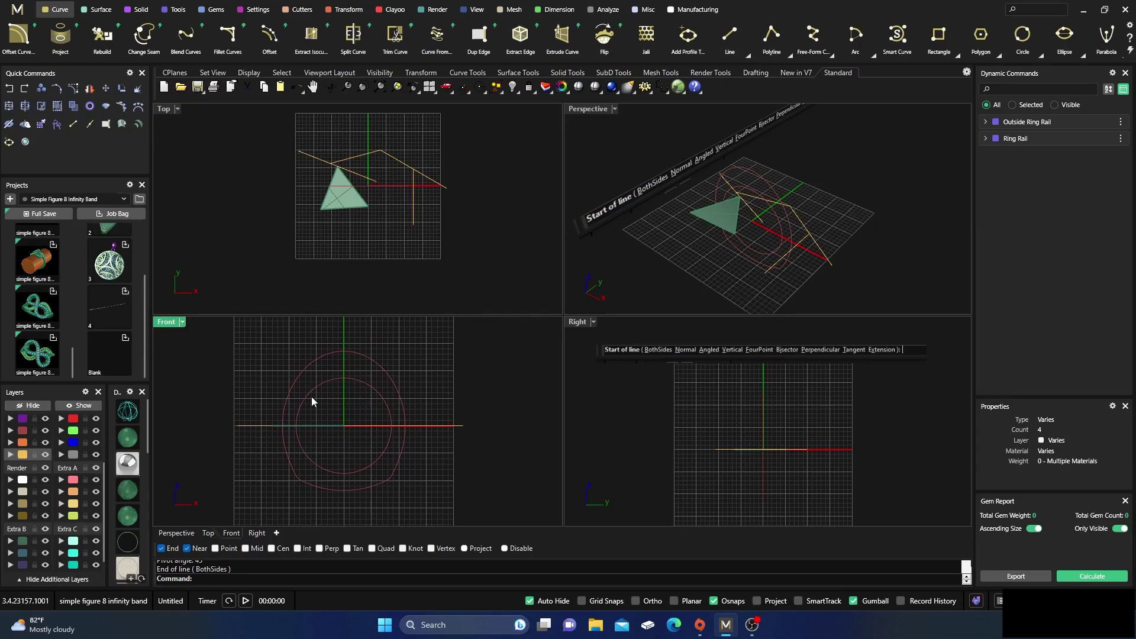
click(730, 35)
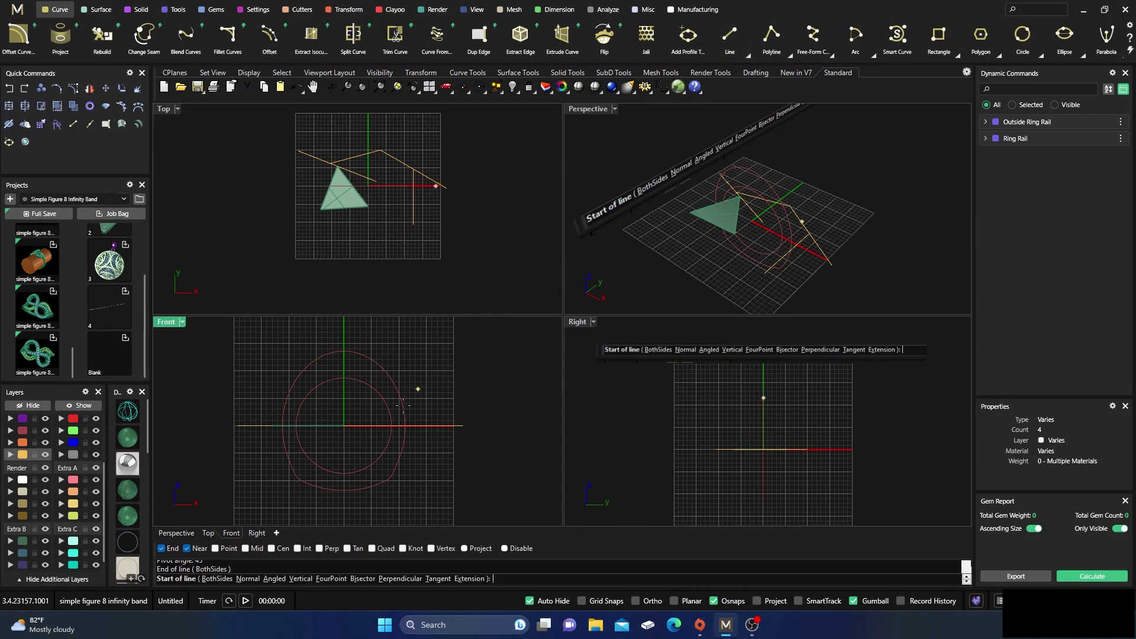
click(344, 426)
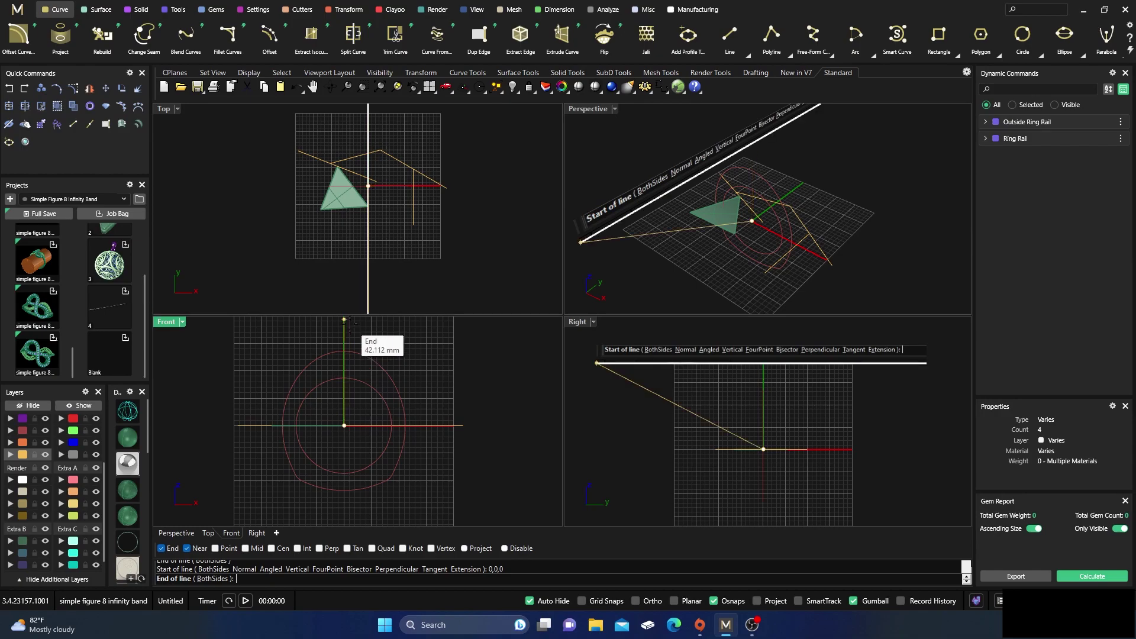
click(348, 347)
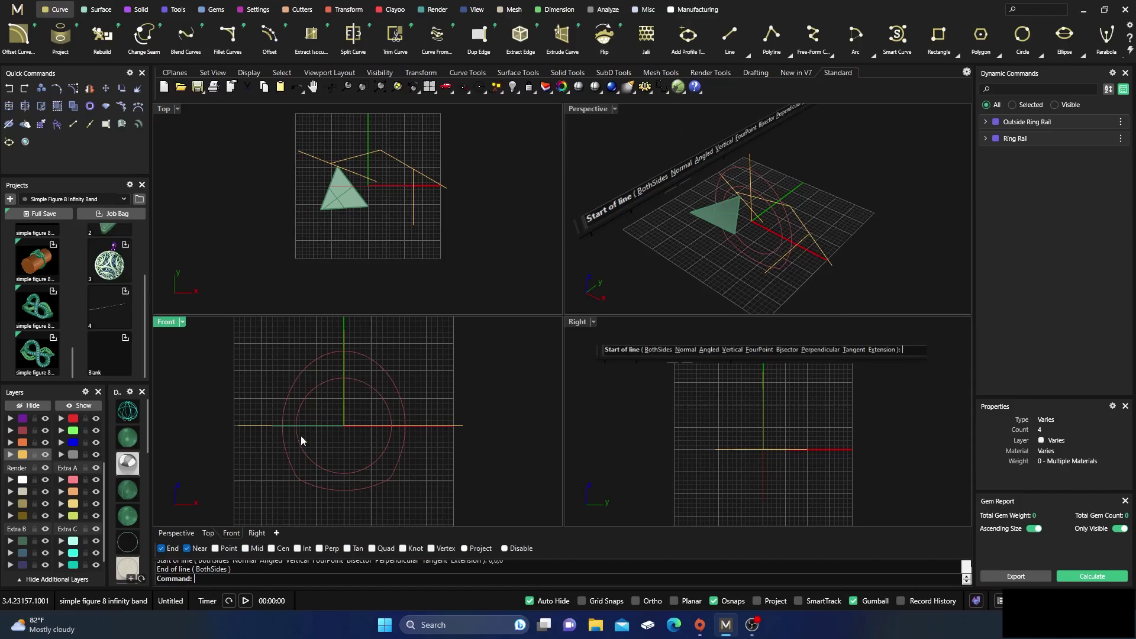
Step: Draw a 75° angled line from the origin down-right, based on the vertical line
key(Return)
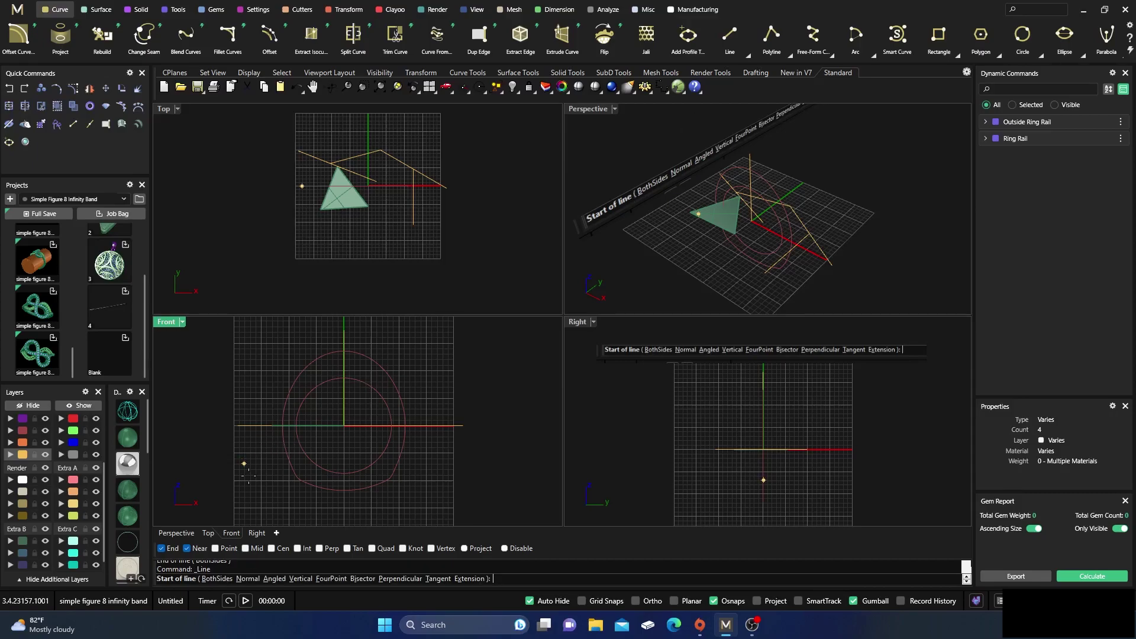
click(280, 582)
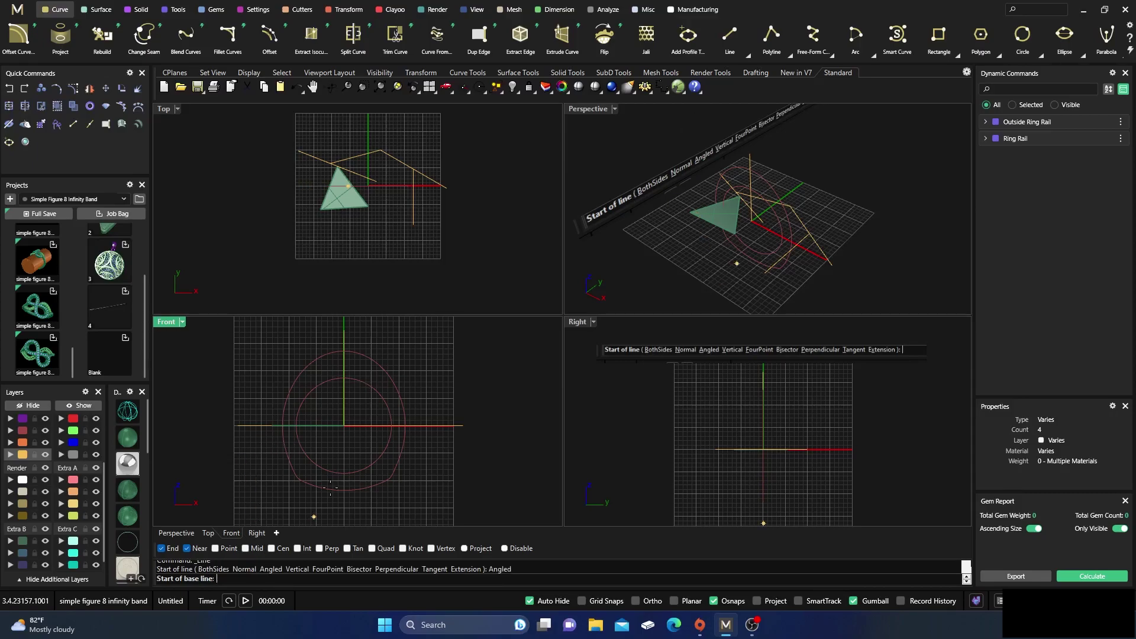
click(344, 425)
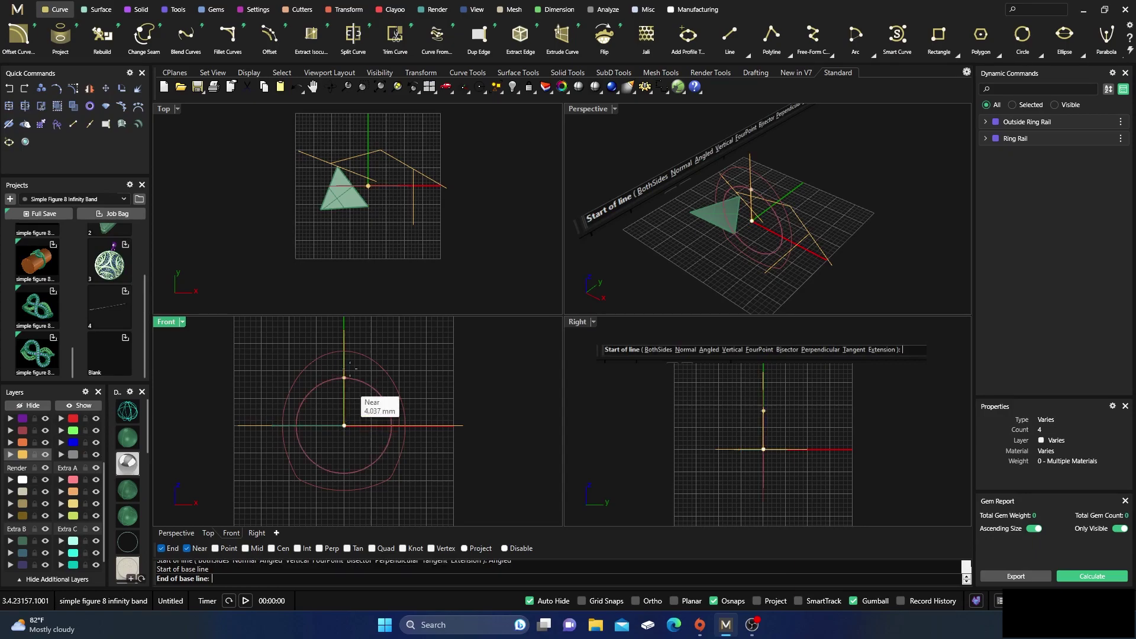
click(346, 341)
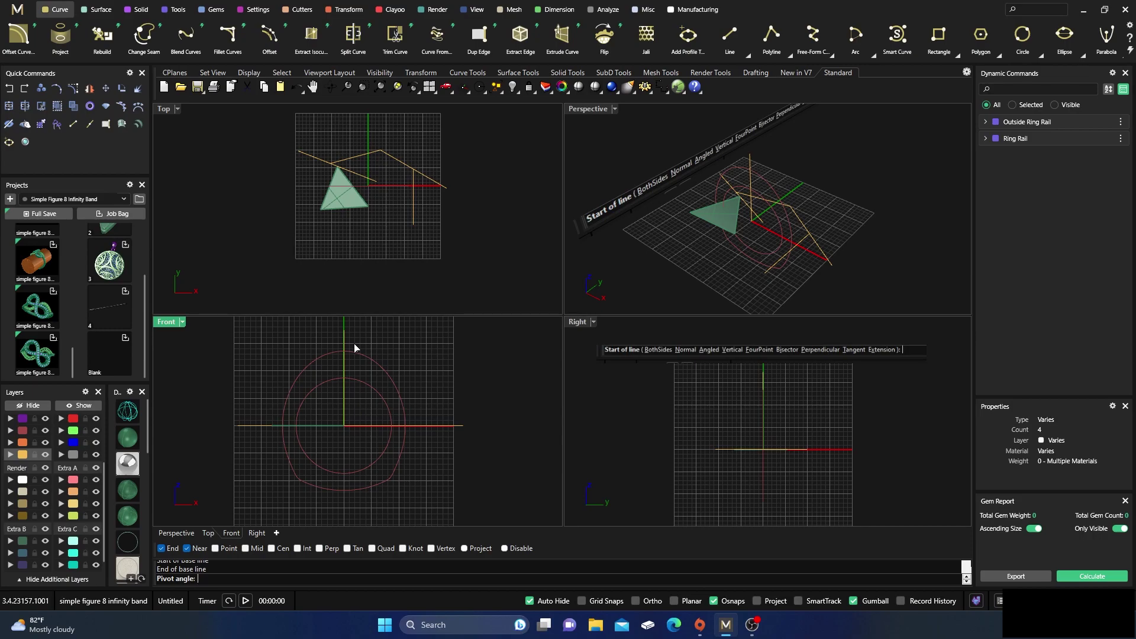
text(75)
key(Return)
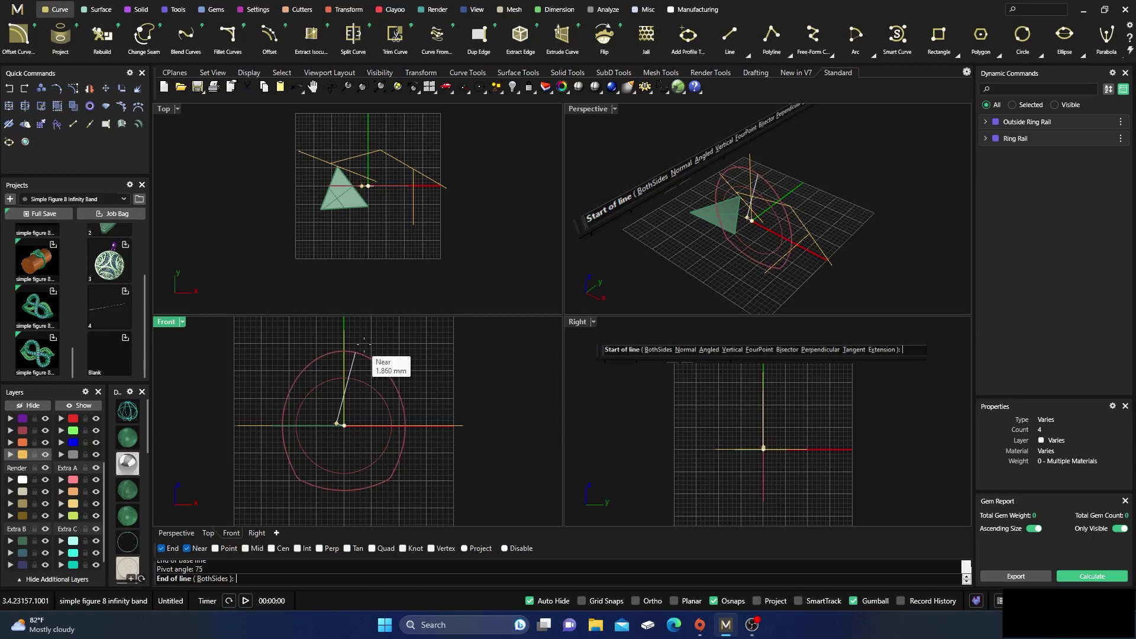
click(435, 460)
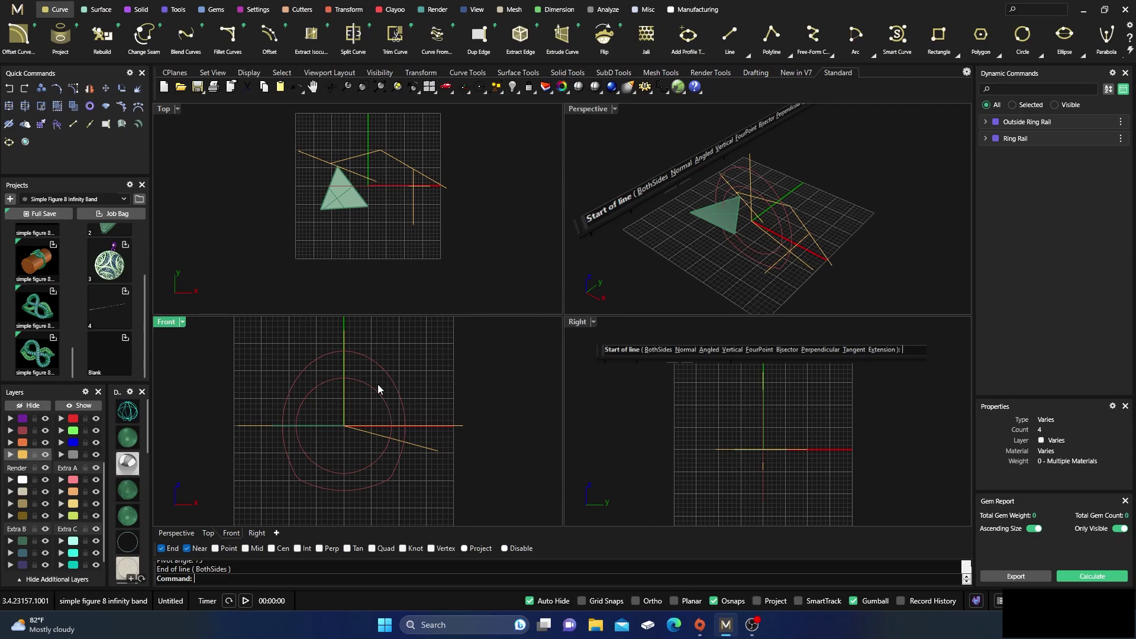
scroll(356, 424, down, 2)
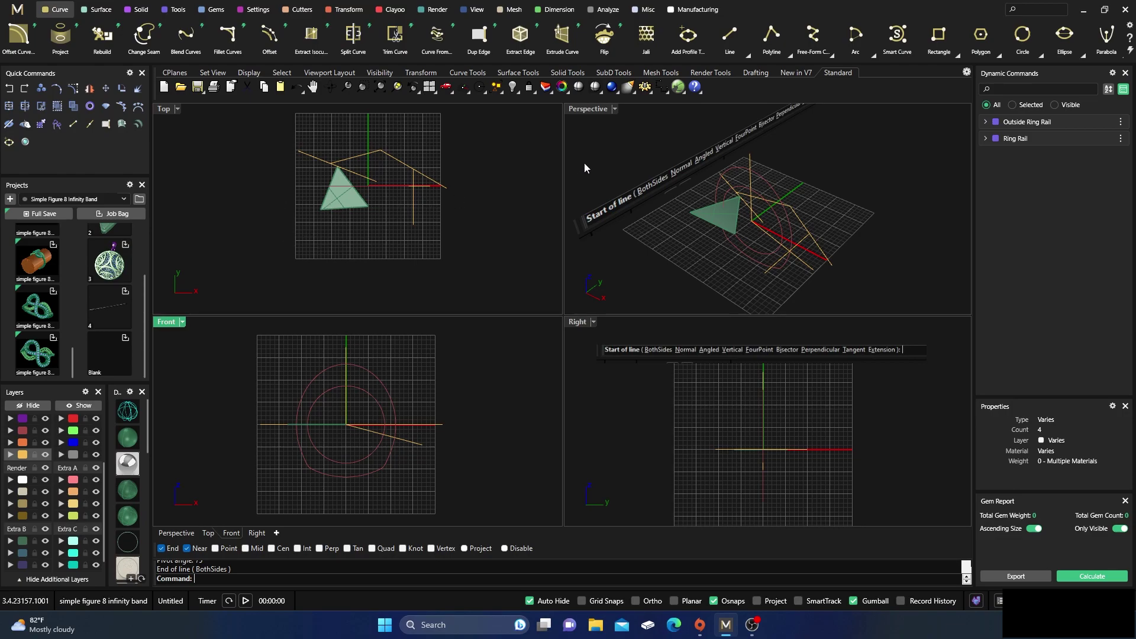
scroll(719, 369, up, 5)
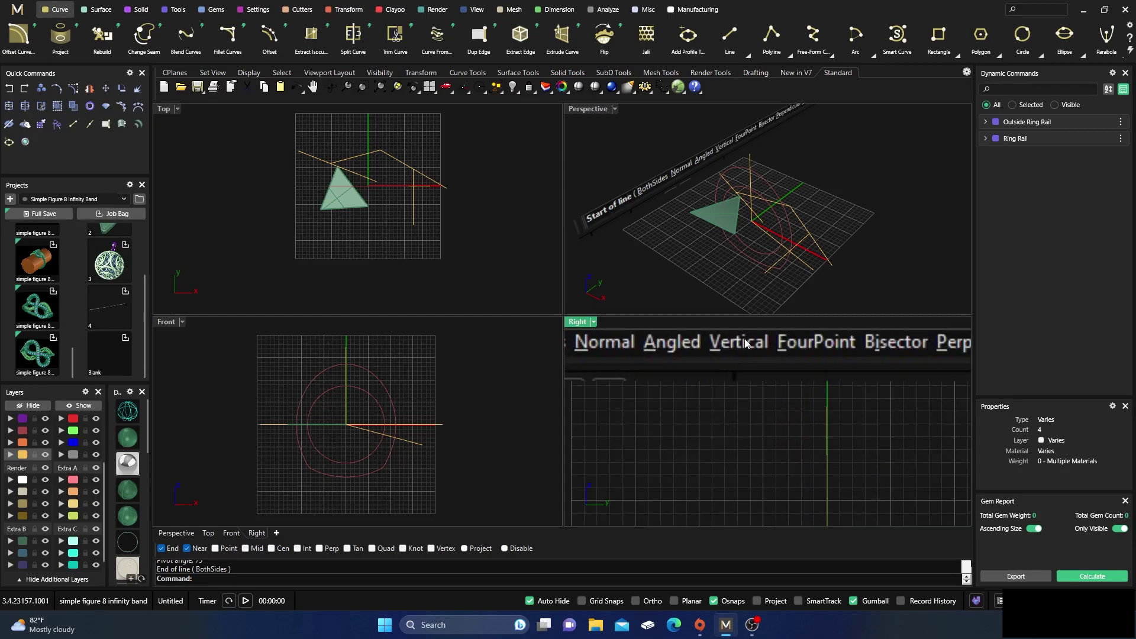
scroll(663, 423, down, 2)
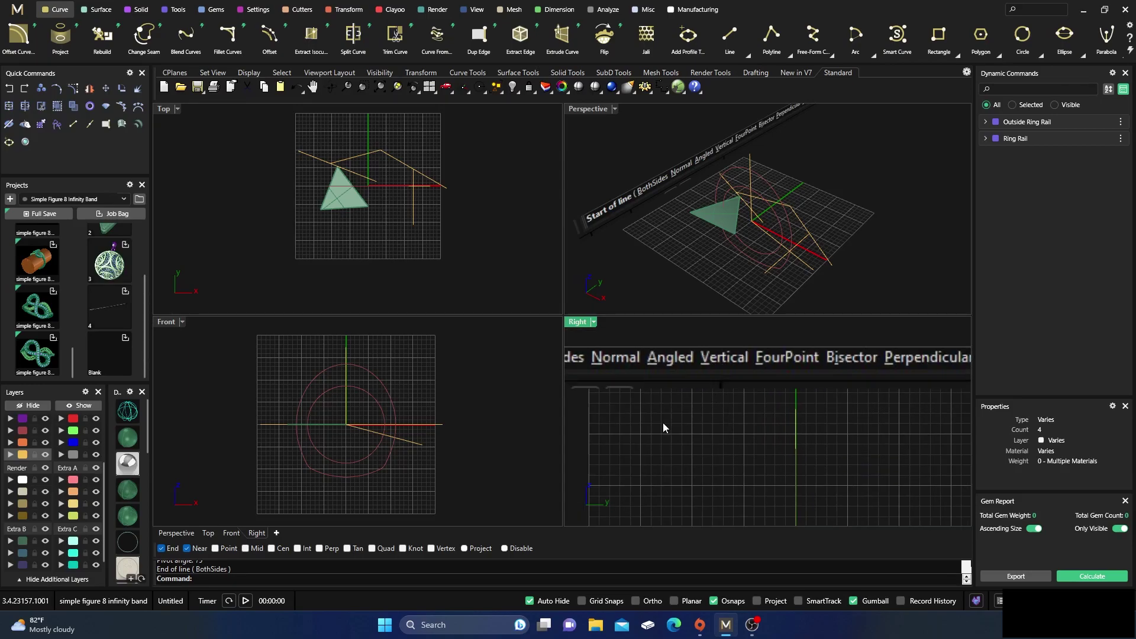